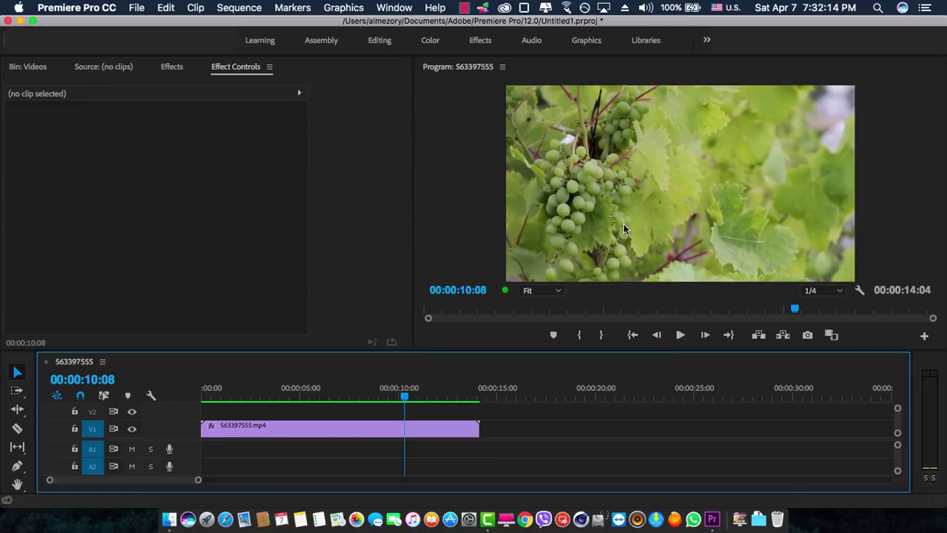
Open the Essential Graphics panel and show only the free Adobe Stock templates.
left_click(394, 8)
left_click(442, 254)
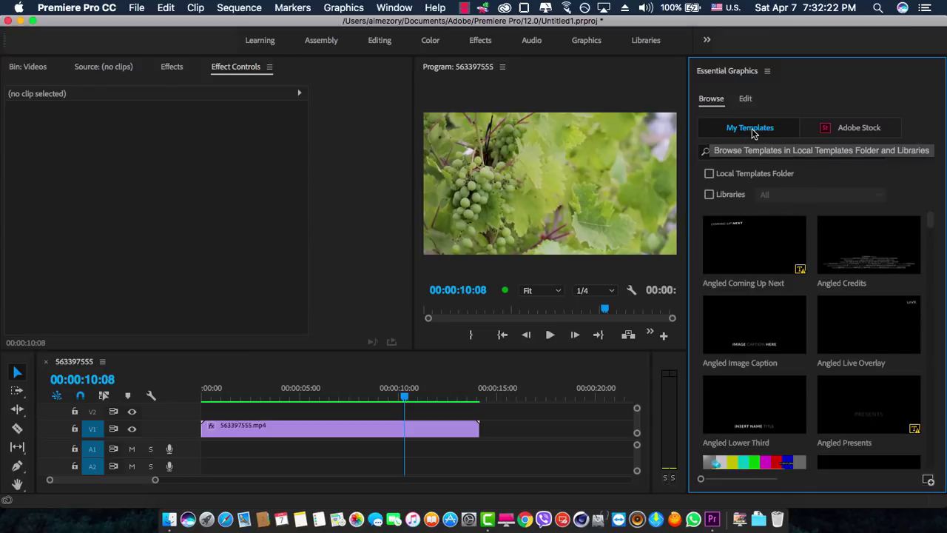
left_click(827, 130)
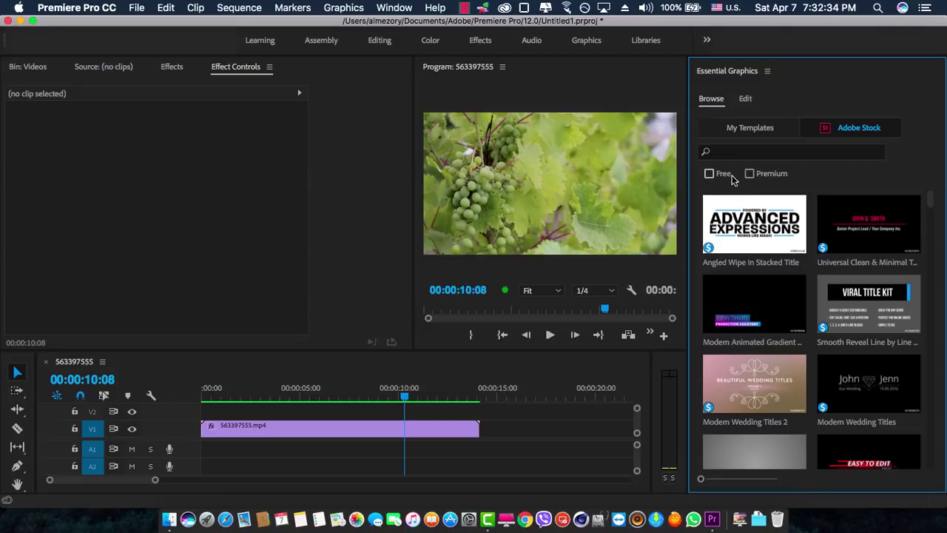
mouse_move(865, 314)
left_click(709, 175)
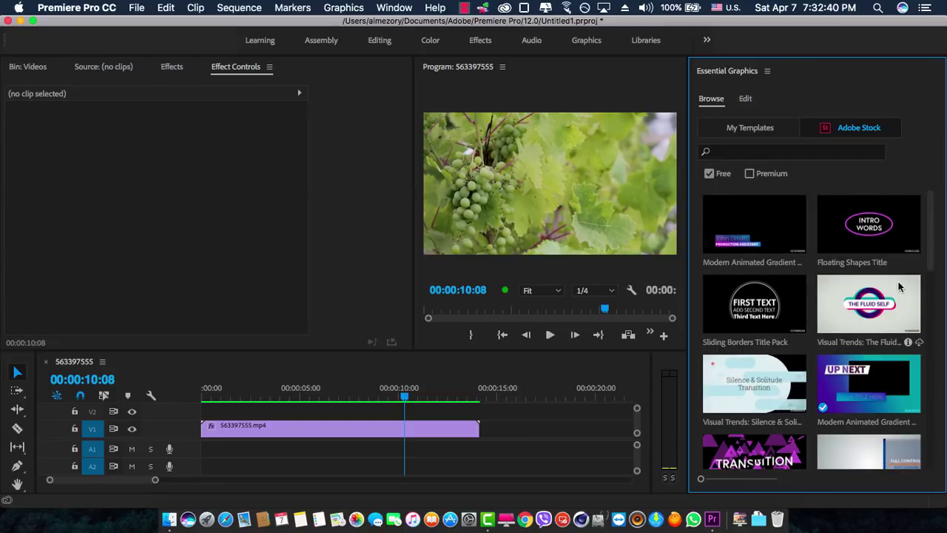
Look through the free Adobe Stock templates and read the info page of Visual Trends: The Fluid Self Transition.
mouse_move(804, 222)
scroll(746, 233, "down", 5)
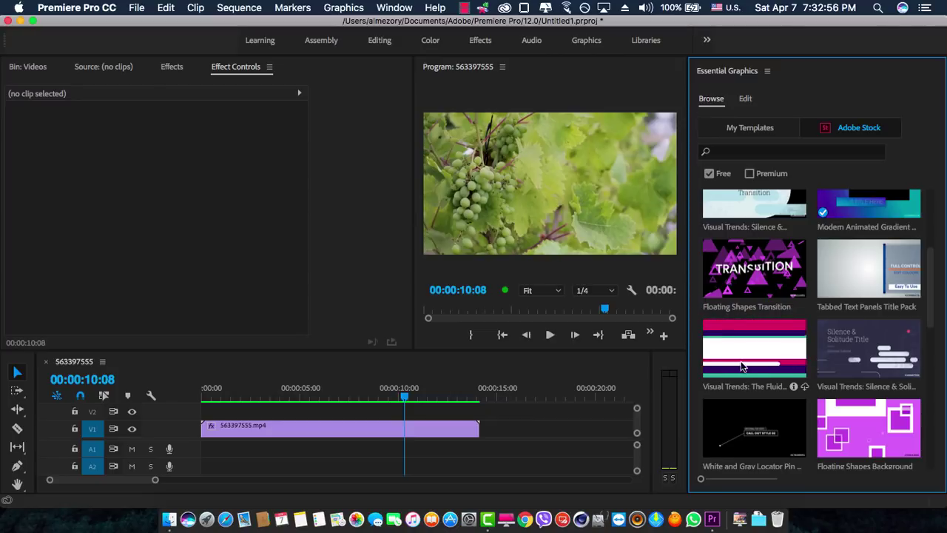
scroll(852, 395, "down", 5)
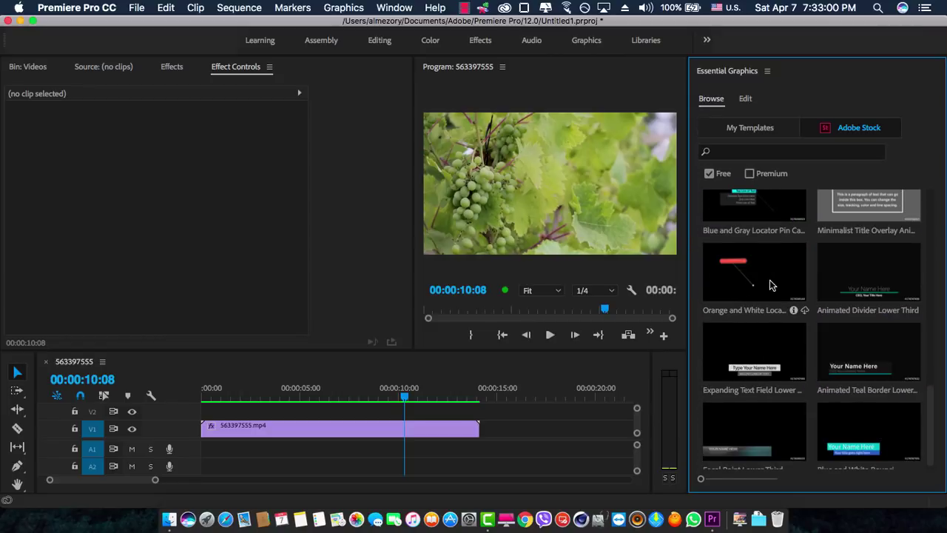
scroll(744, 296, "down", 1)
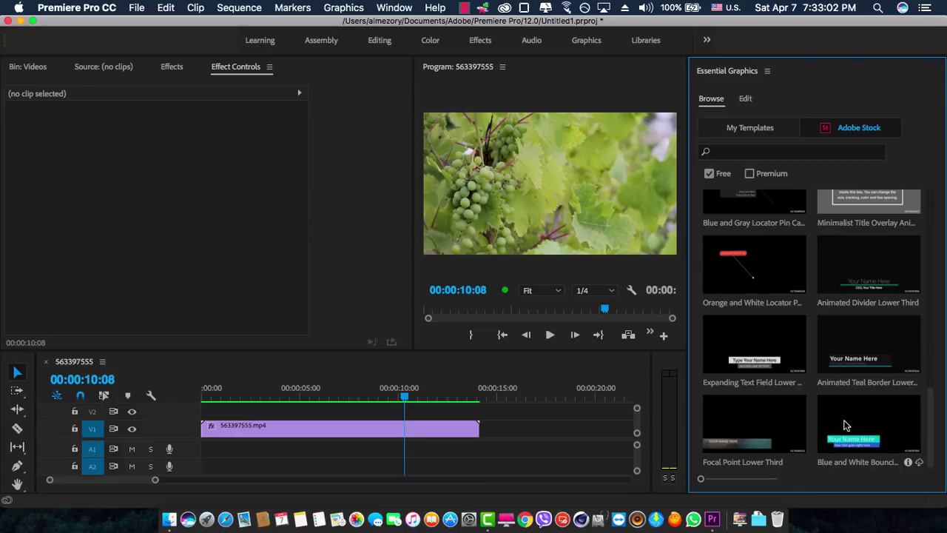
scroll(848, 370, "up", 10)
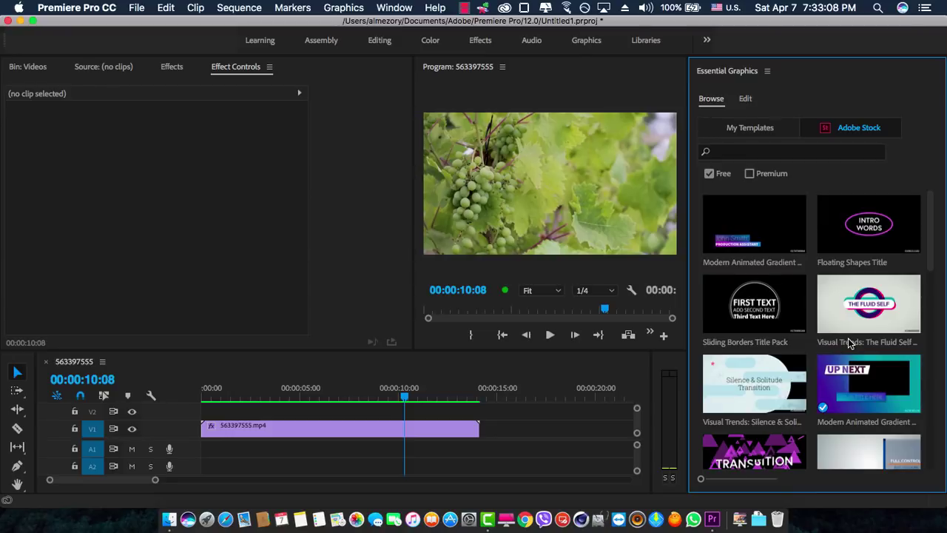
scroll(848, 338, "down", 5)
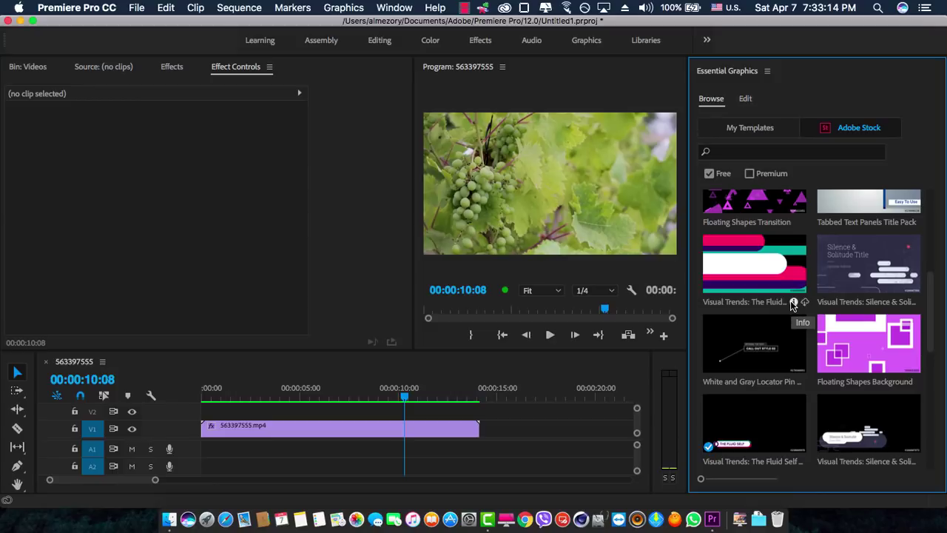
left_click(793, 303)
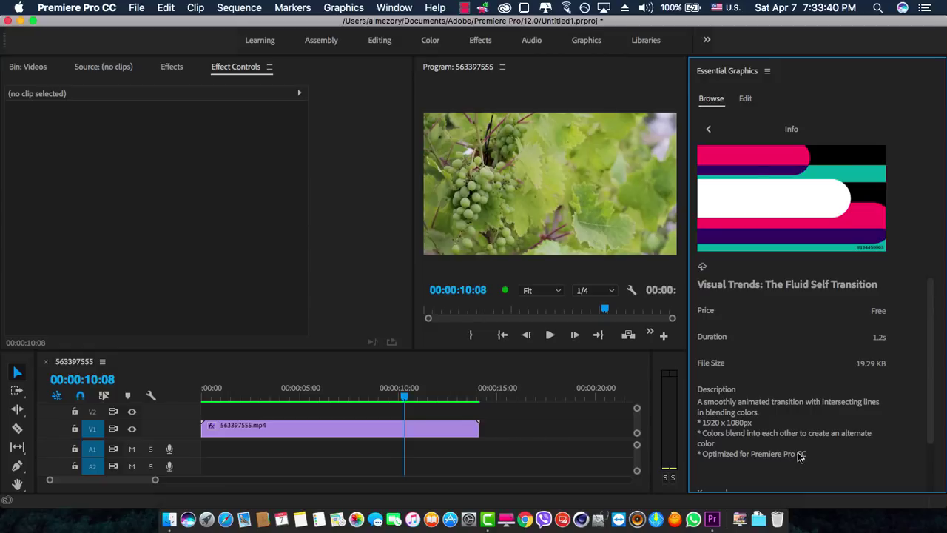
left_click(710, 130)
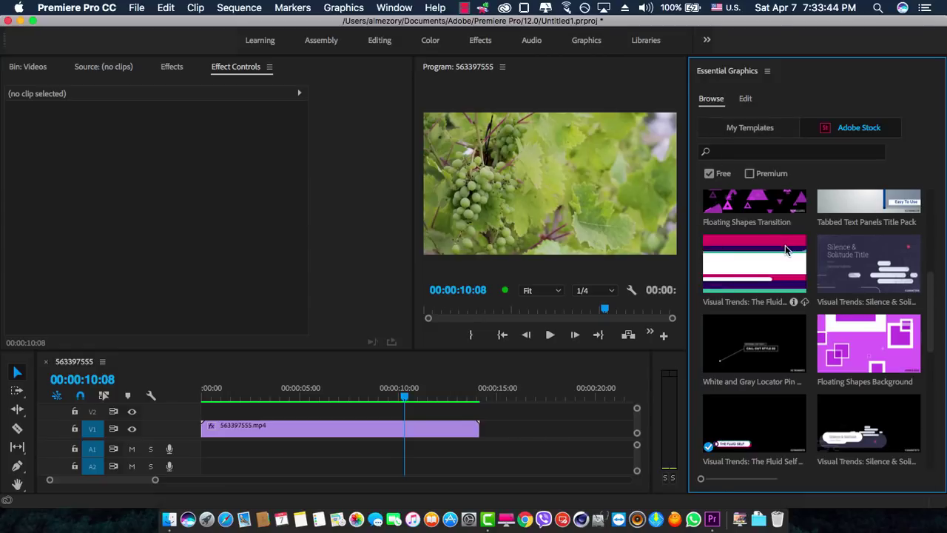
Download the free Visual Trends: The Fluid Self Transition template from Adobe Stock.
left_click(751, 130)
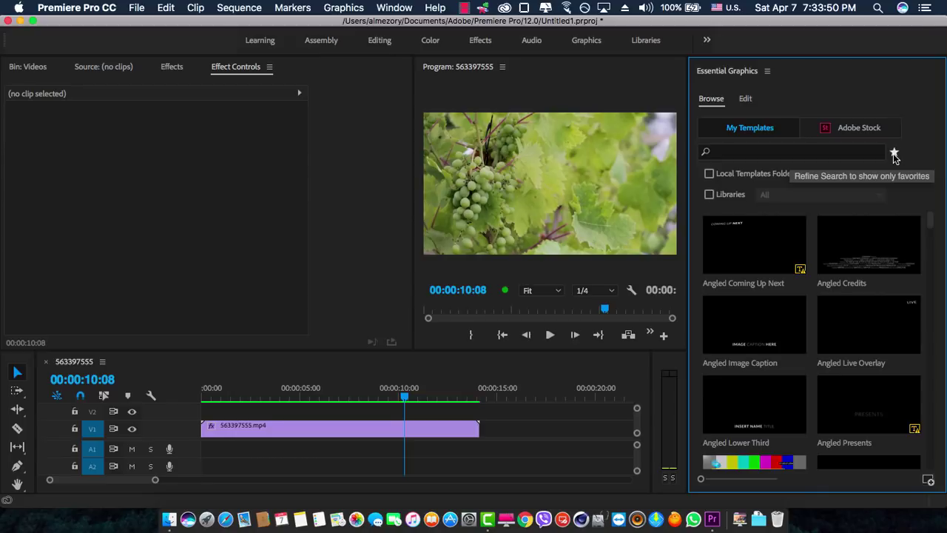
left_click(858, 127)
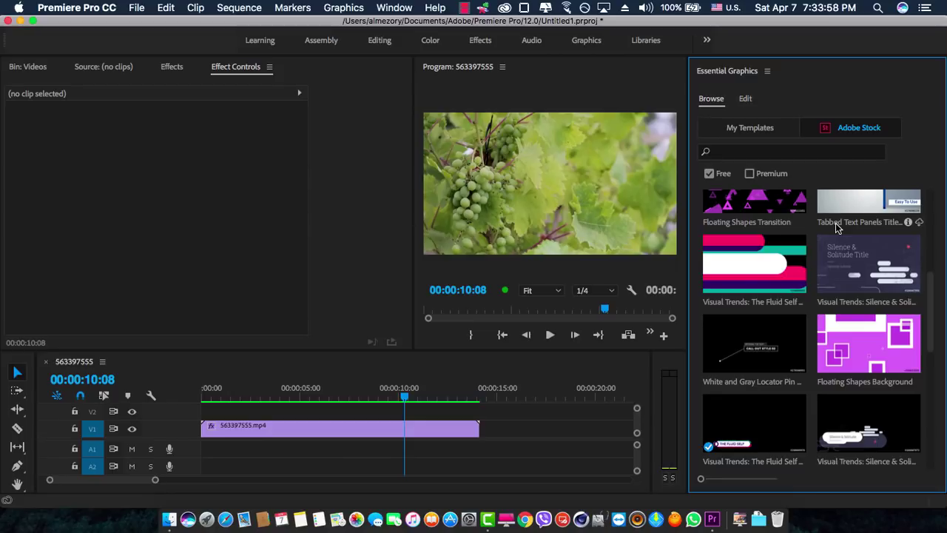
mouse_move(766, 264)
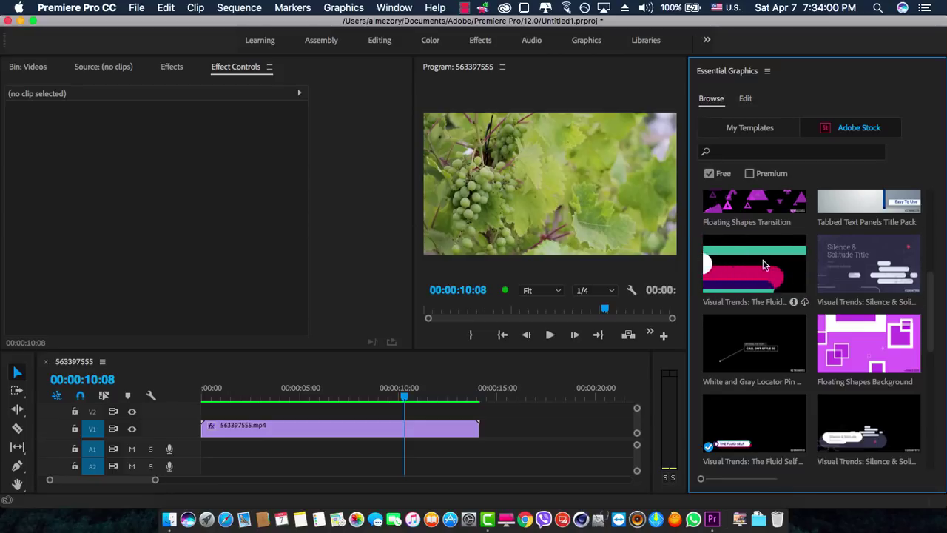
left_click(805, 303)
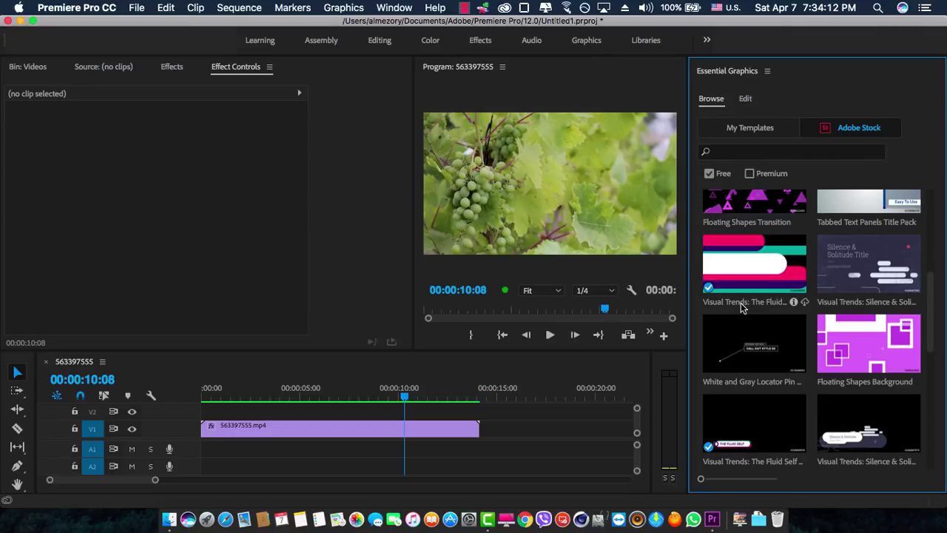
Find the downloaded Fluid Self Transition in My Templates and check which templates are listed as favorites.
left_click(765, 138)
scroll(747, 295, "down", 20)
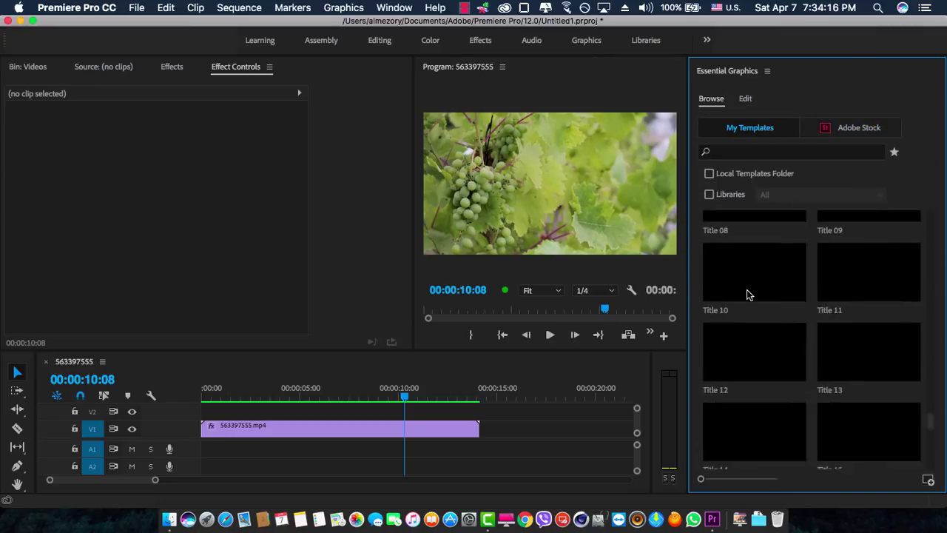
scroll(747, 294, "down", 10)
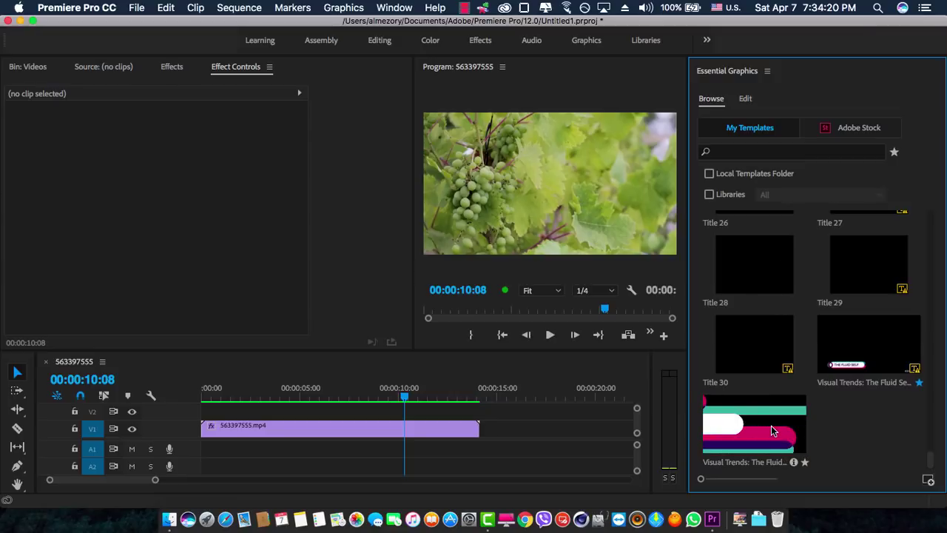
left_click(895, 153)
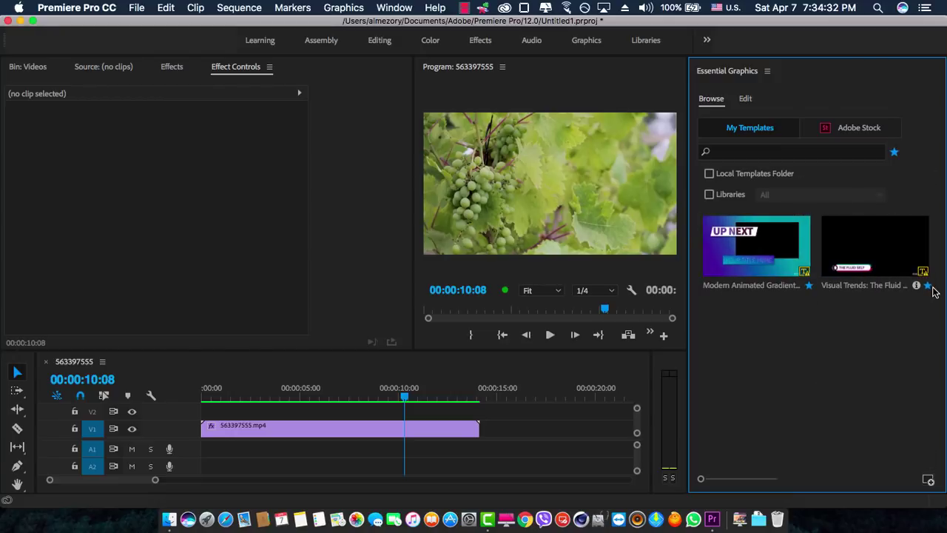
left_click(893, 151)
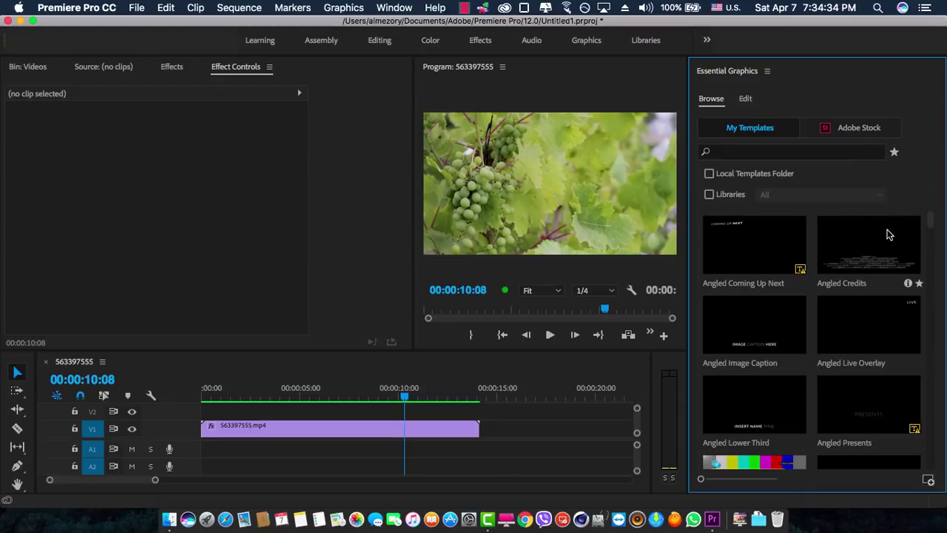
Mark the Visual Trends: The Fluid Self Transition template as a favorite and filter My Templates to favorites only.
scroll(798, 403, "down", 10)
scroll(797, 404, "down", 15)
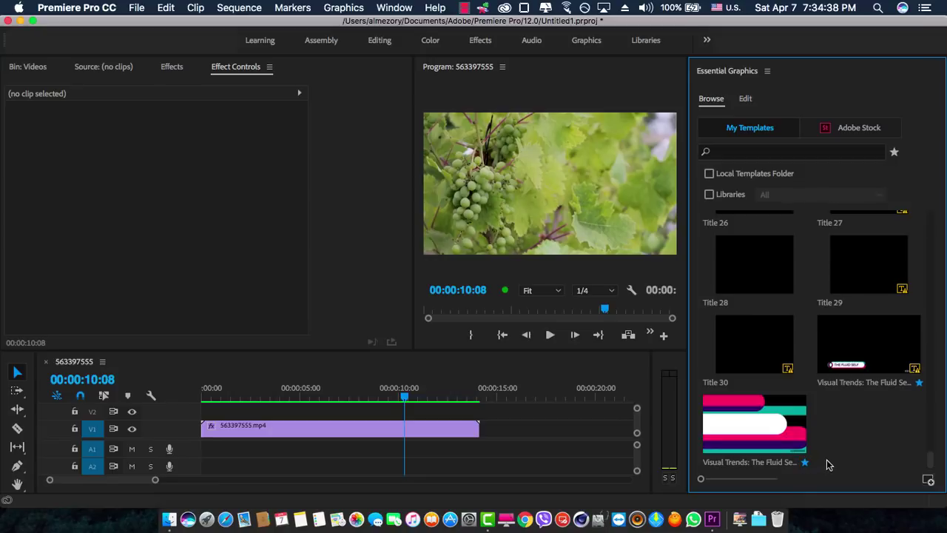
left_click(806, 459)
left_click(894, 151)
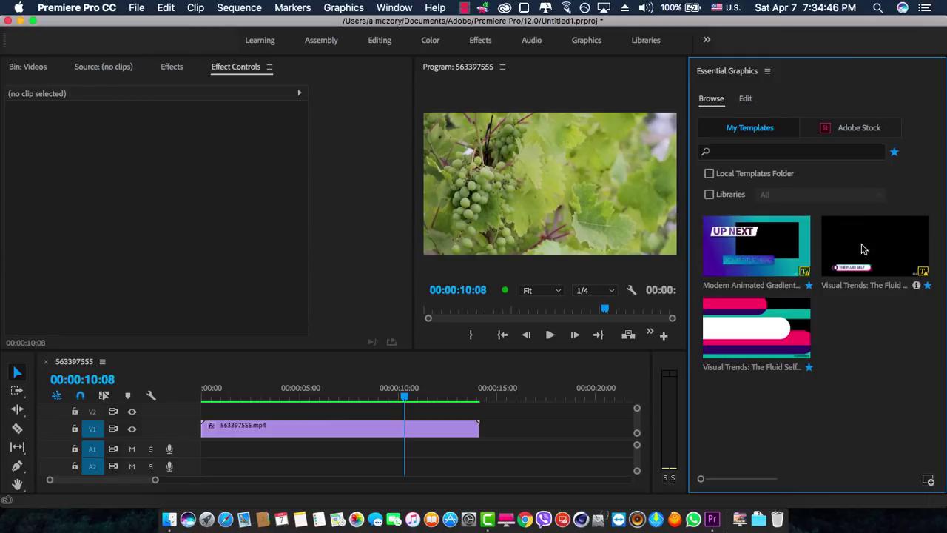
Try the Fluid Self Transition template on track V2 above the video clip around 00:00:07:00, and delete it from the timeline.
left_click_drag(762, 337, 339, 394)
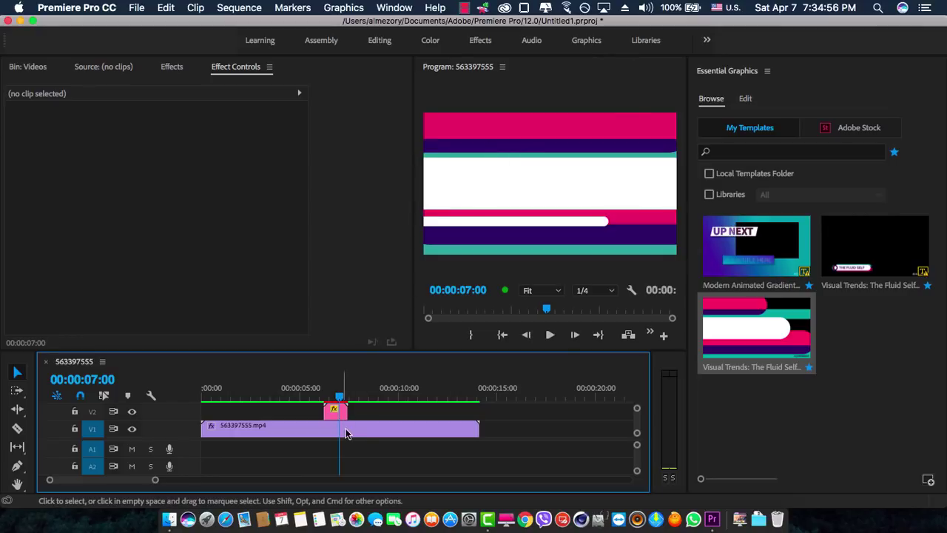
left_click(338, 410)
key("Delete")
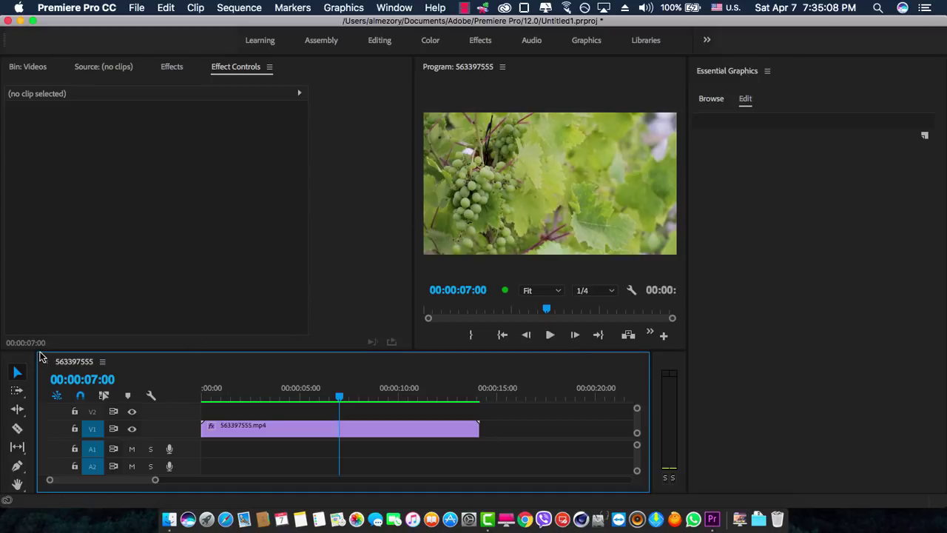
Enlarge the timeline area, add a first-name text title at 00:00:07:00 and position it at about 1036.5, 911.3 in the frame.
left_click_drag(41, 353, 42, 323)
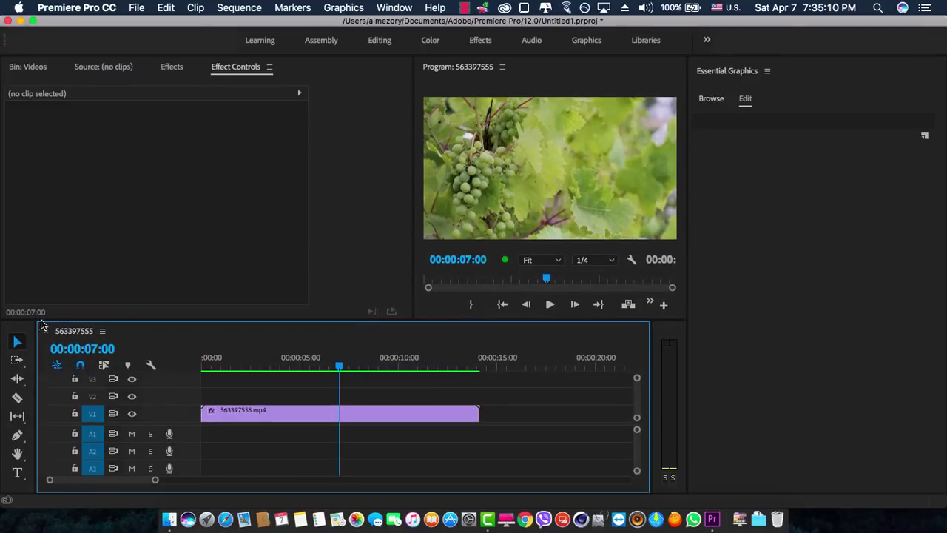
left_click(17, 472)
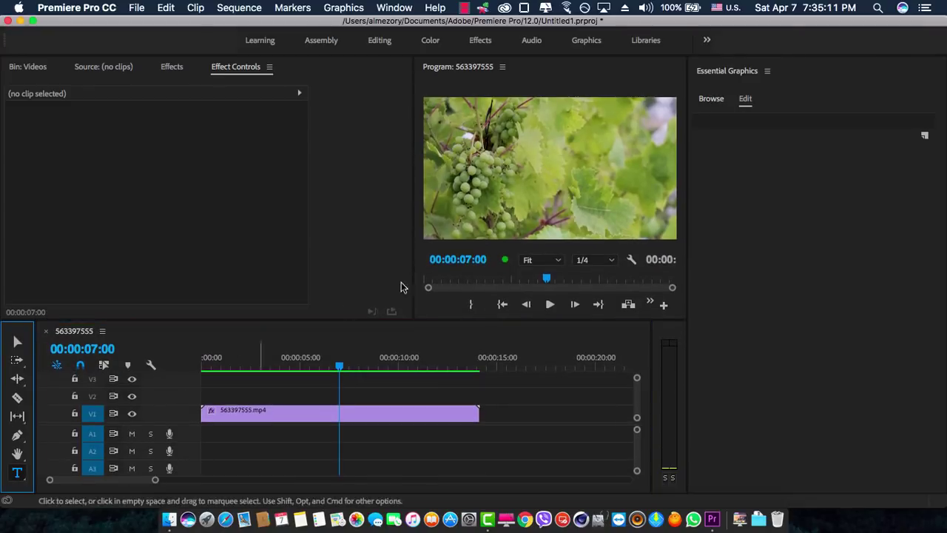
left_click(450, 207)
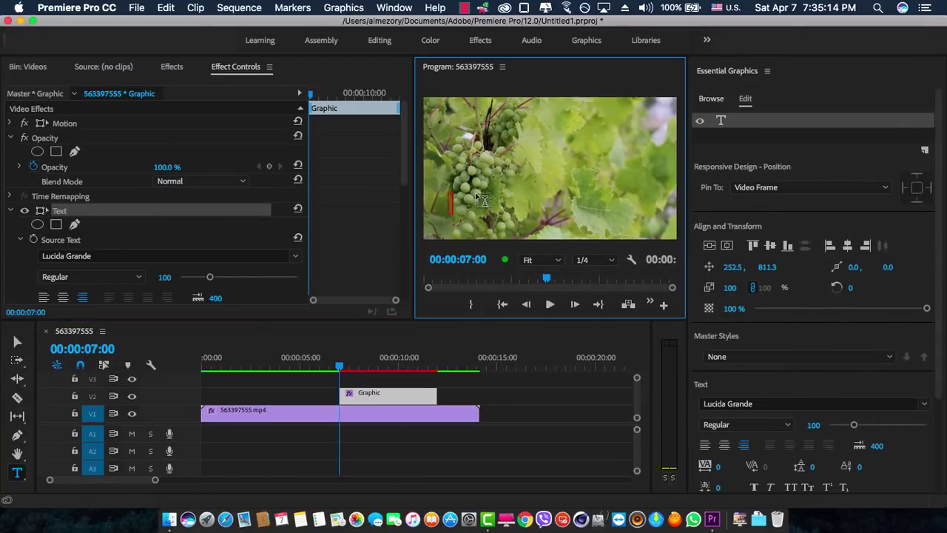
type("Hasan")
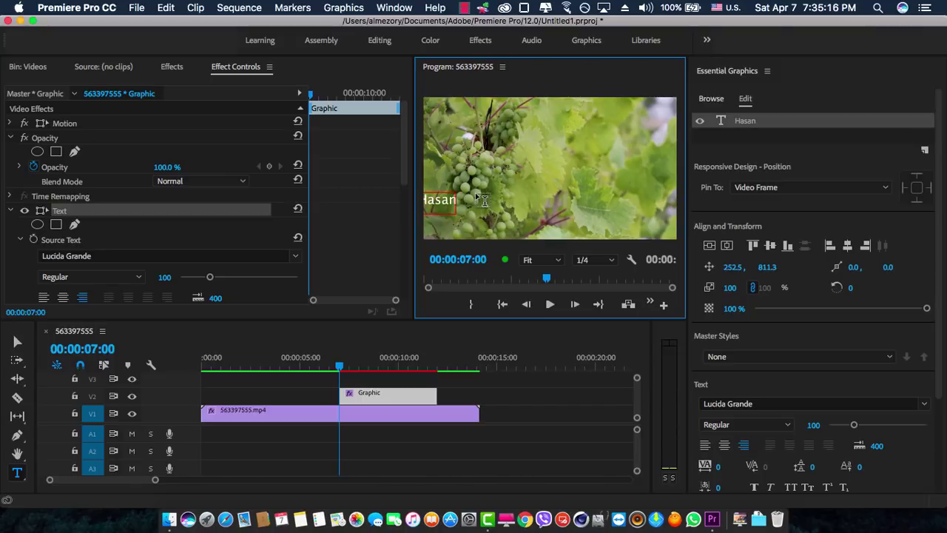
left_click(17, 342)
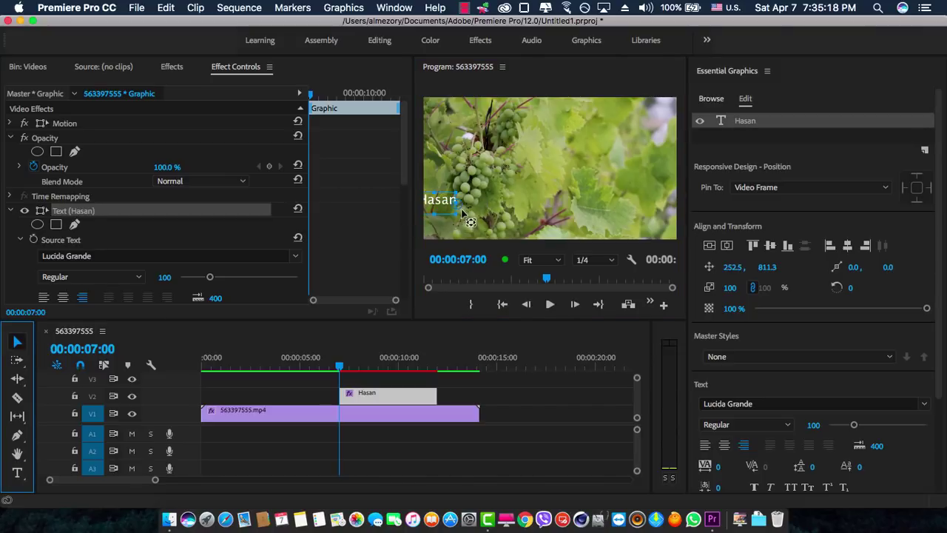
left_click_drag(440, 206, 542, 216)
Change the title text's font to Marker Felt in the Thin style.
scroll(215, 216, "down", 3)
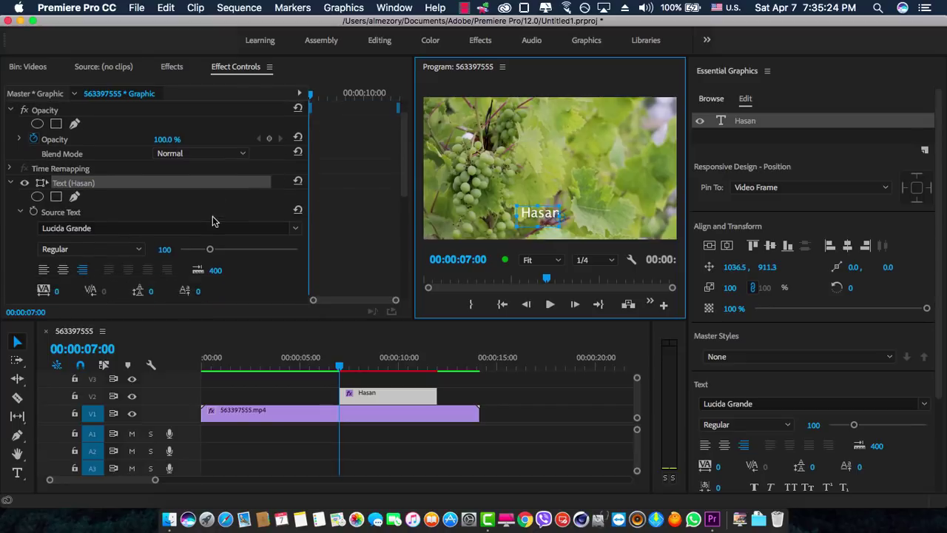
scroll(219, 214, "down", 2)
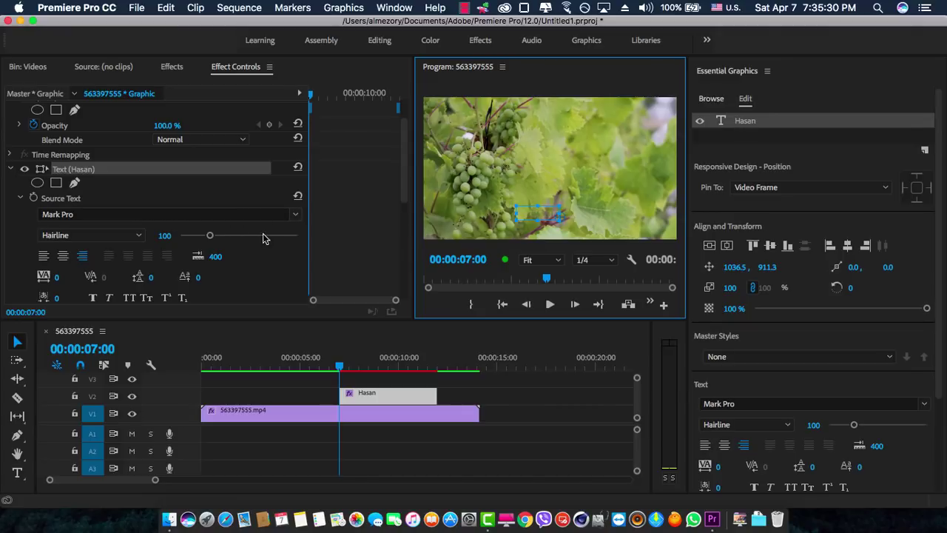
scroll(235, 219, "down", 1)
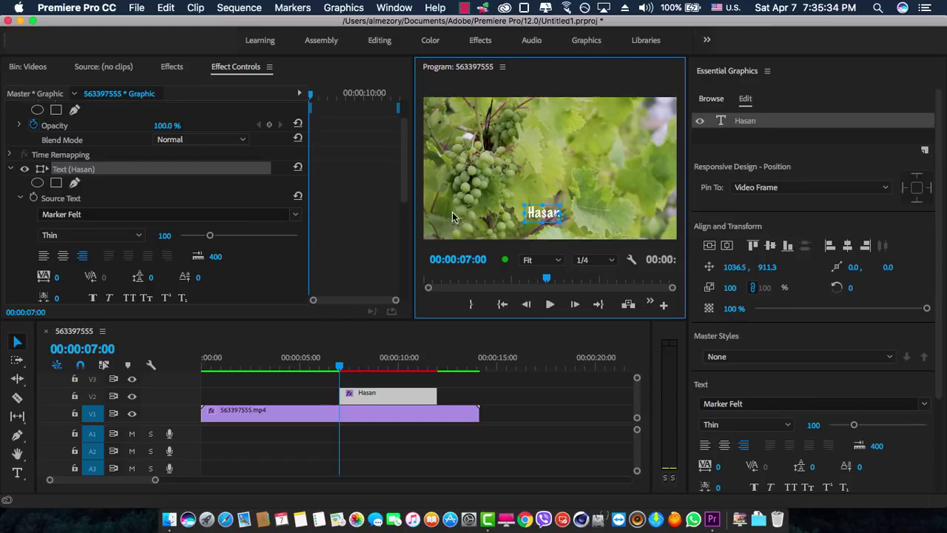
left_click(299, 258)
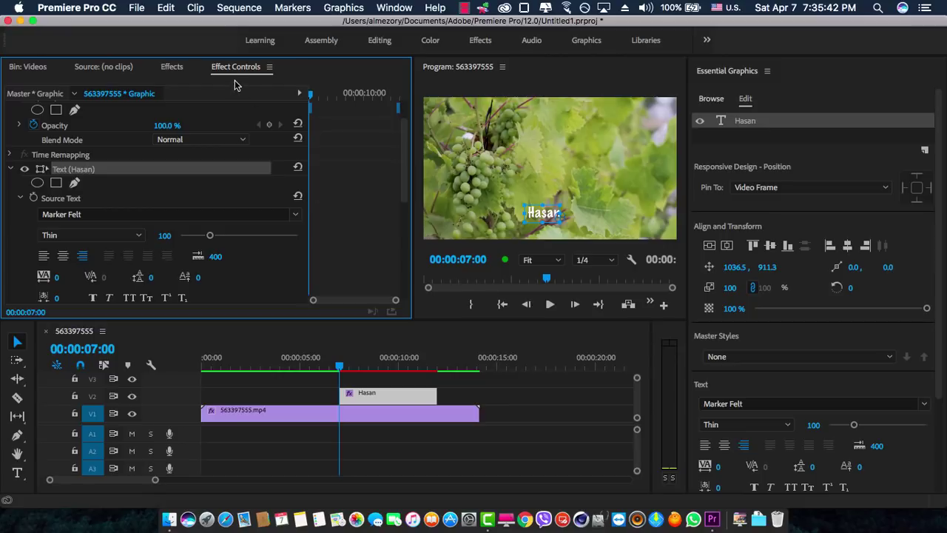
Examine the title text's Transform properties and scrub between 00:00:07:00 and 00:00:08:00.
left_click(83, 156)
left_click(80, 178)
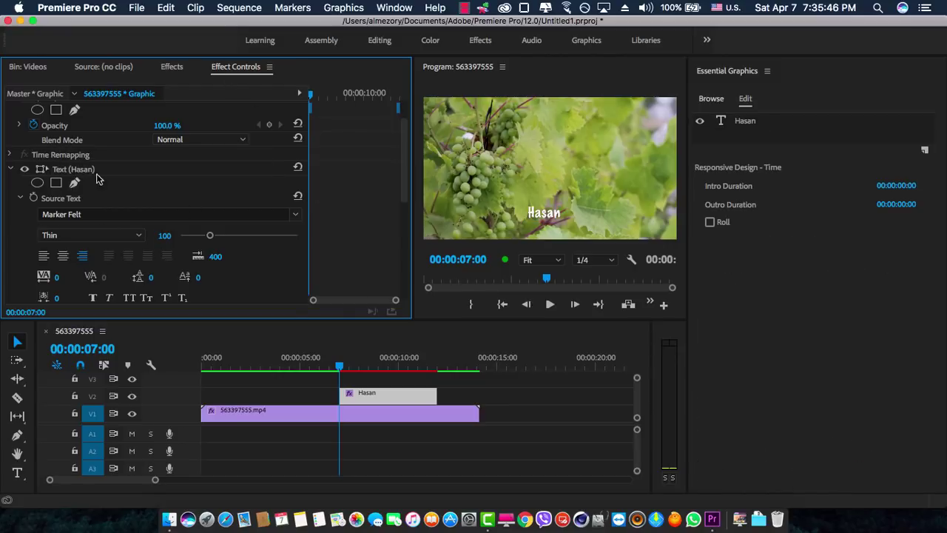
scroll(115, 192, "down", 10)
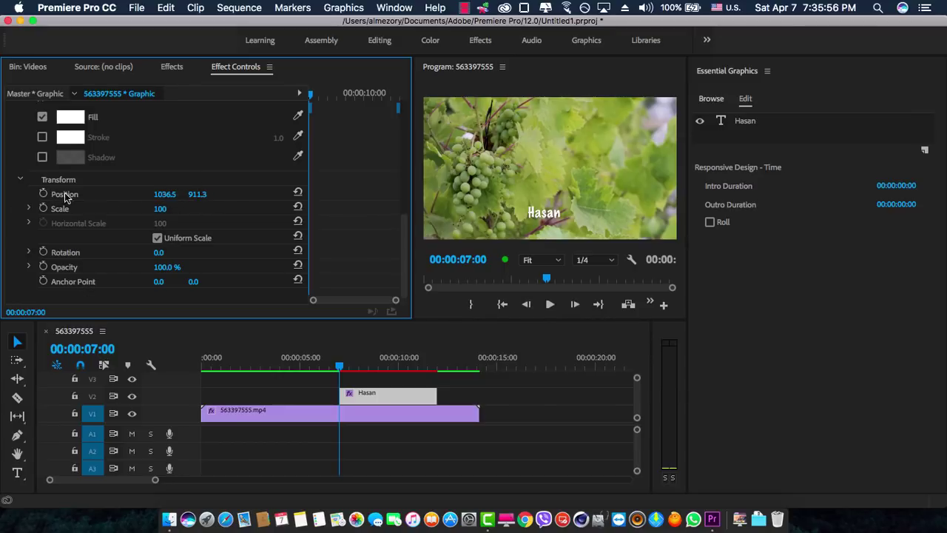
left_click_drag(311, 95, 328, 95)
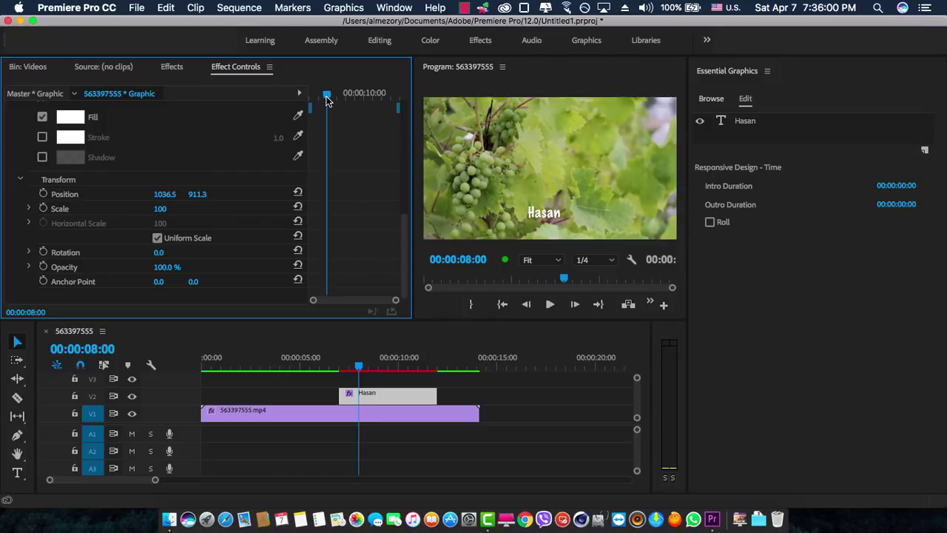
left_click_drag(327, 96, 310, 96)
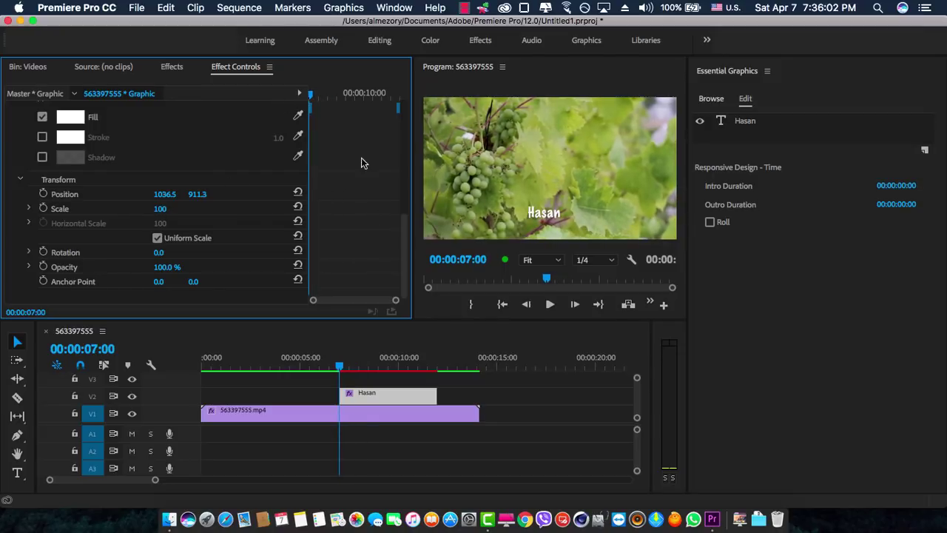
Select the text title and move it down to the frame's lower edge, at about 1020.4, 1048.2.
left_click(375, 396)
left_click(540, 215)
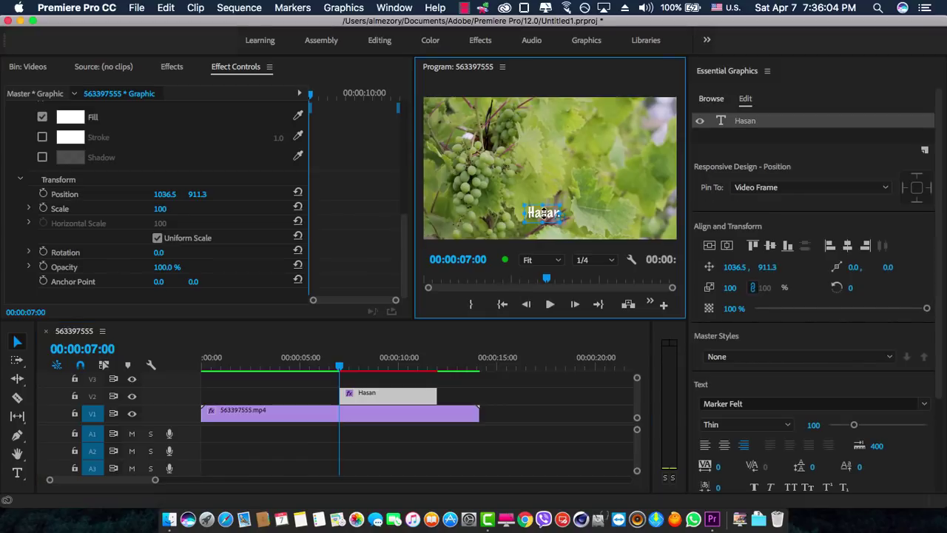
left_click(714, 103)
left_click(744, 102)
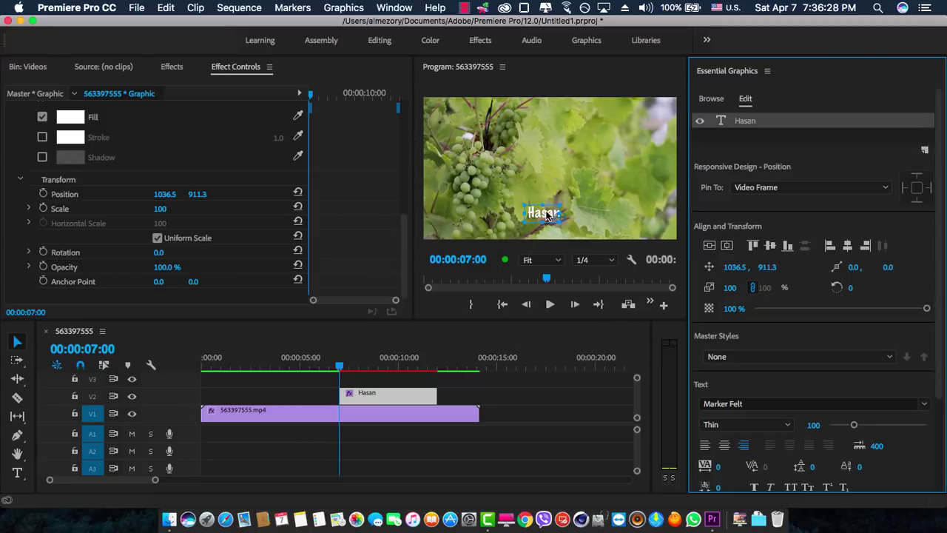
left_click_drag(547, 215, 546, 232)
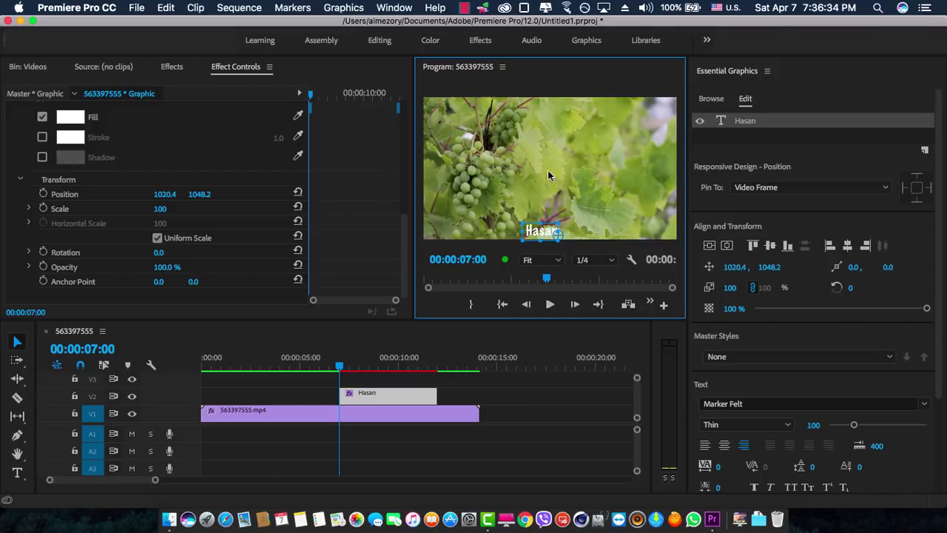
Keyframe the title's position at 00:00:07:00, and raise it to about 1020.4, 626.2 at 00:00:07:12.
left_click(713, 271)
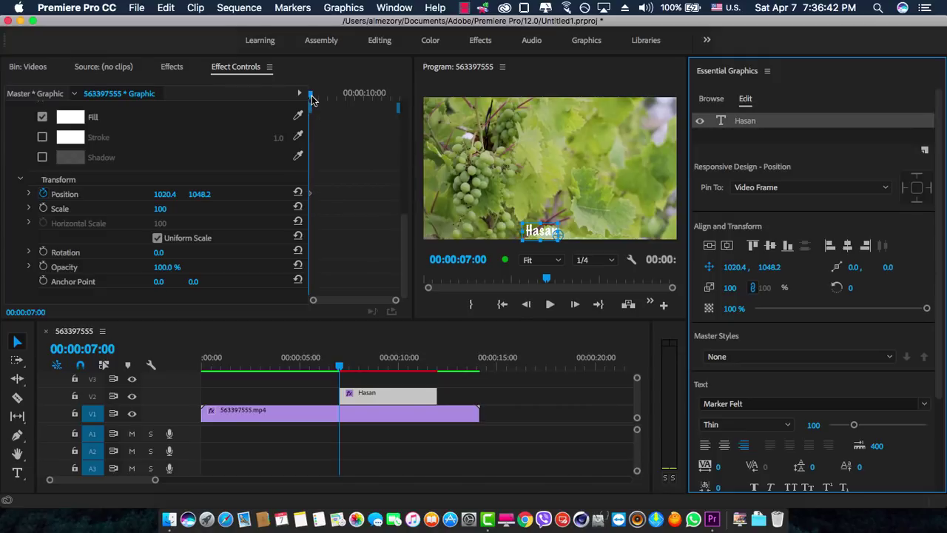
left_click_drag(311, 100, 319, 97)
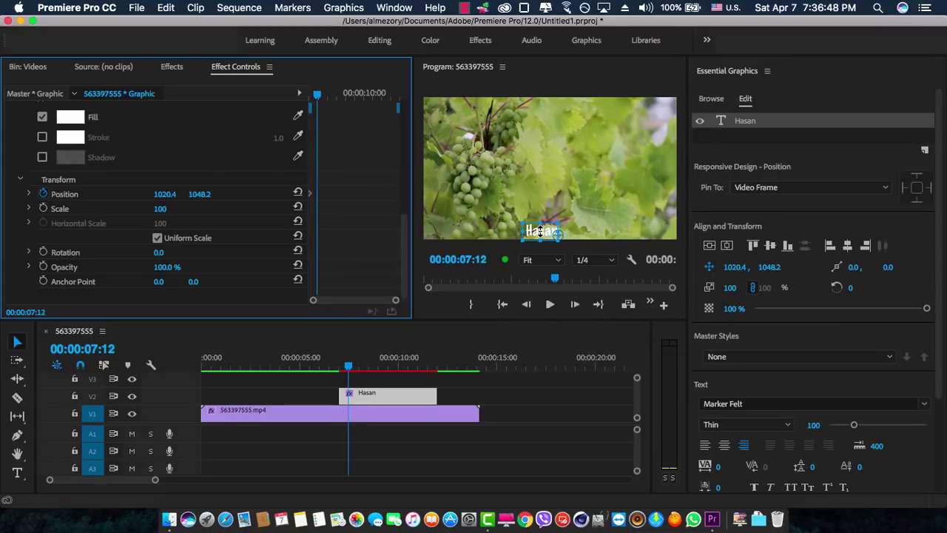
left_click_drag(541, 231, 540, 224)
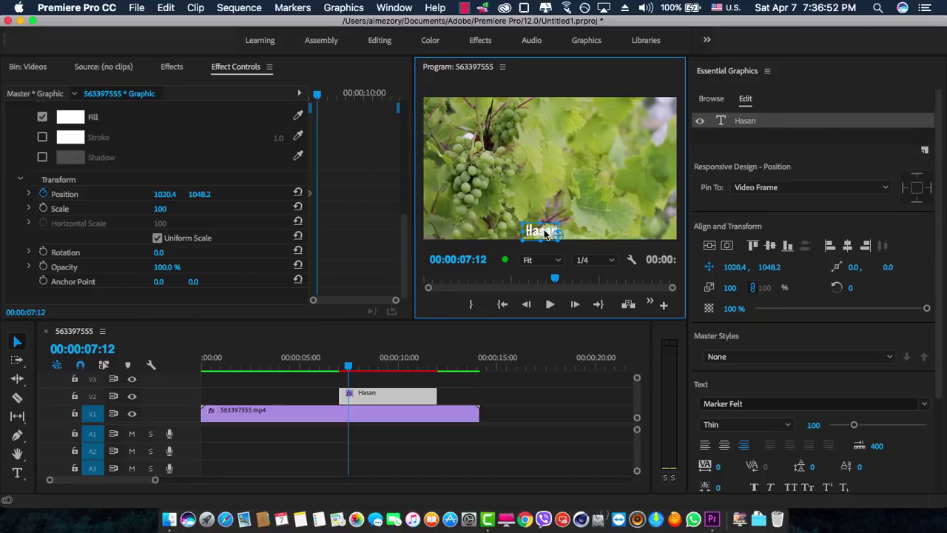
left_click_drag(546, 233, 546, 180)
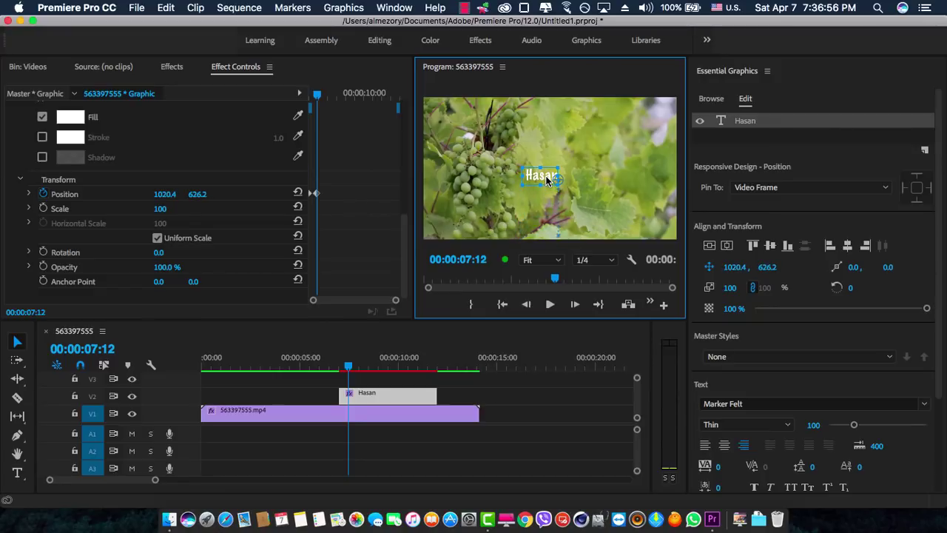
mouse_move(349, 366)
left_mouse_down()
mouse_move(330, 369)
mouse_move(358, 367)
mouse_move(349, 368)
left_mouse_up()
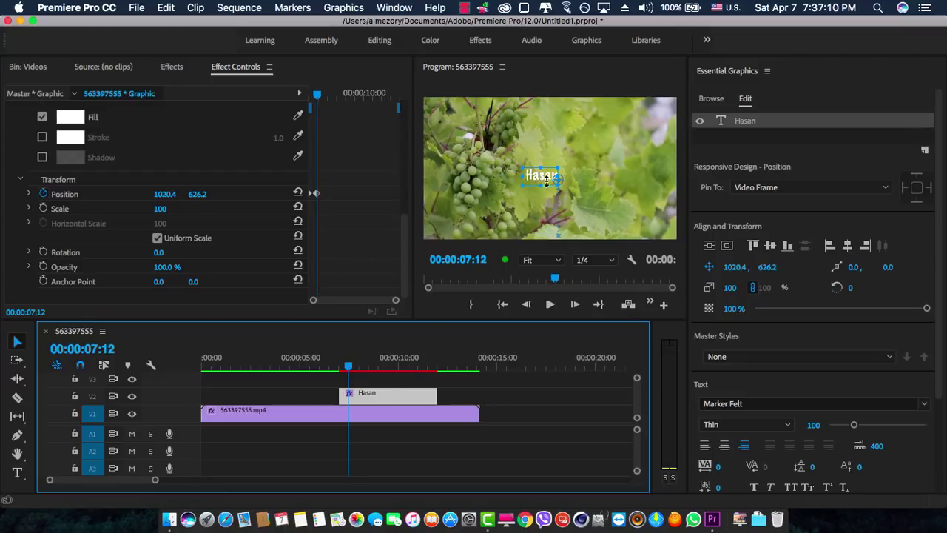
Keyframe the title's scale at 100 at 00:00:07:12 and enlarge it to 354 at 00:00:08:04.
left_click(710, 288)
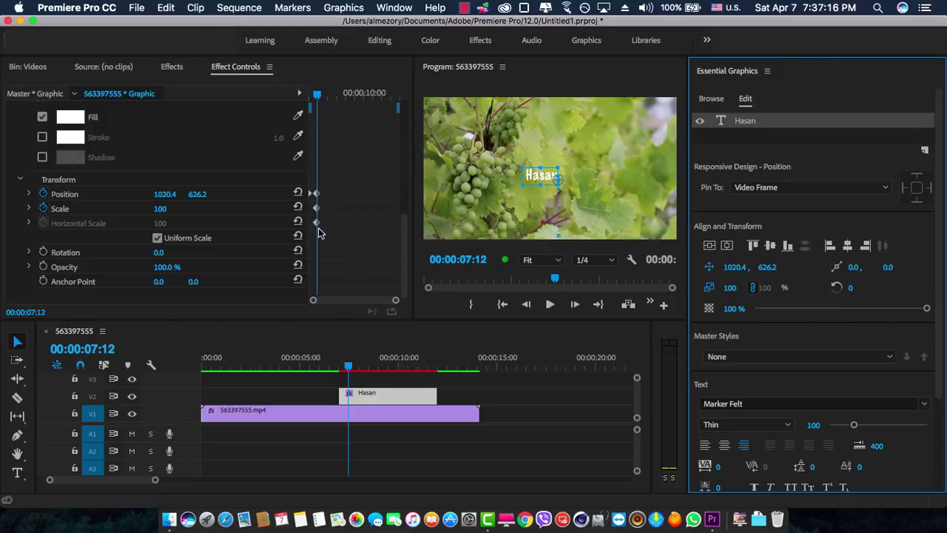
left_click_drag(318, 97, 332, 99)
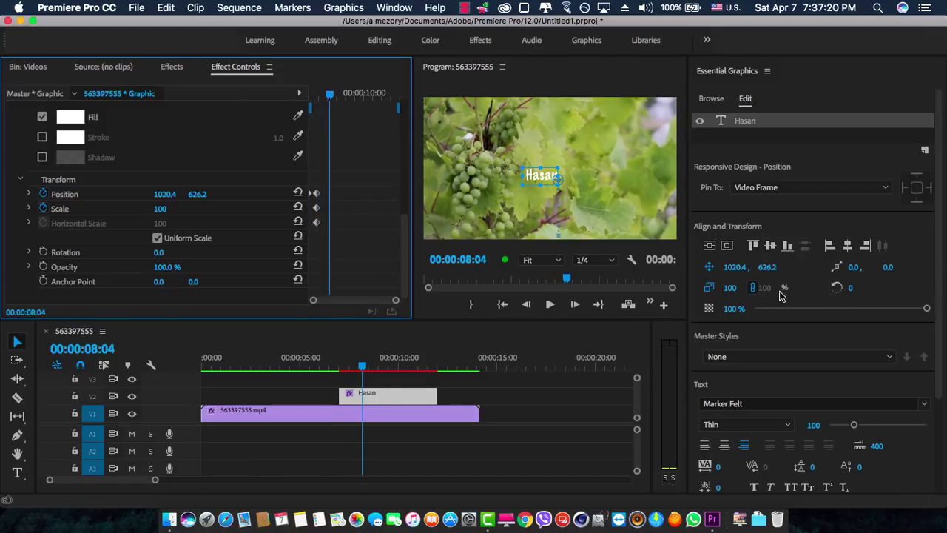
left_click(728, 291)
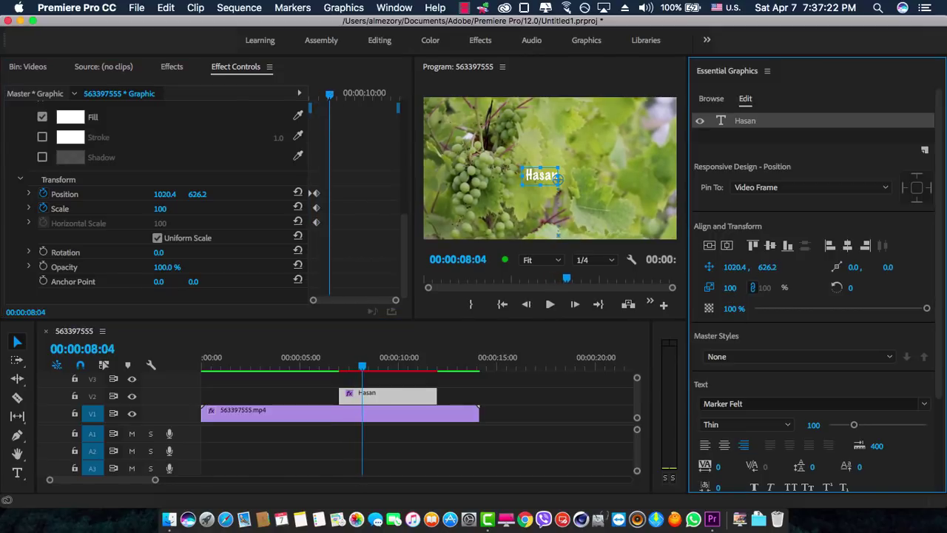
left_click_drag(730, 287, 918, 287)
Keyframe the title's rotation from 0° at 00:00:08:20 to 138° at 00:00:09:19, and play back the animation up to 00:00:10:03.
left_click_drag(339, 361, 376, 368)
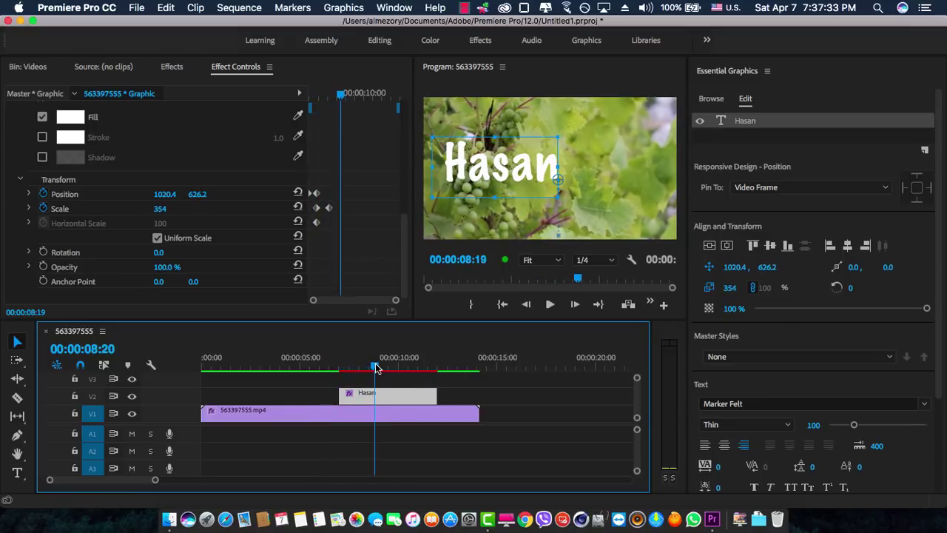
left_click(835, 289)
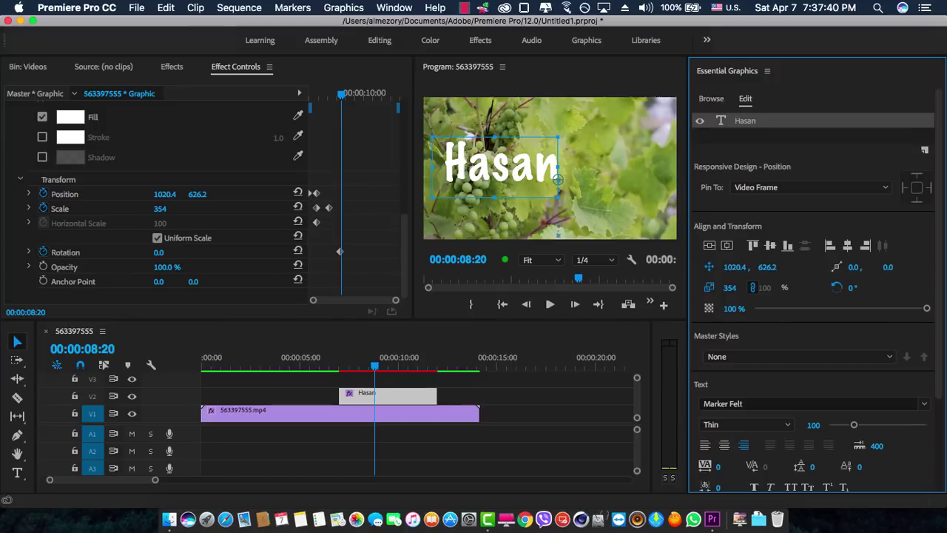
left_click_drag(853, 287, 943, 287)
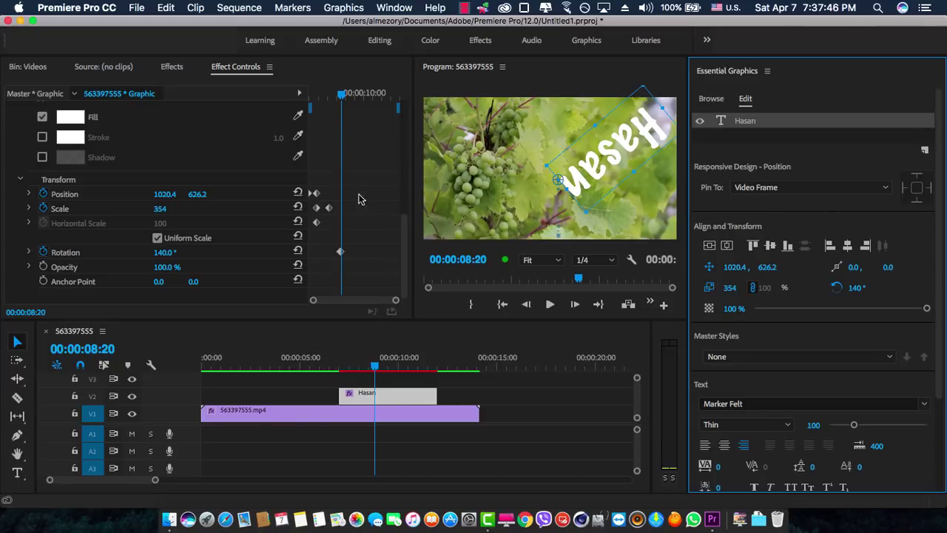
key("super+z")
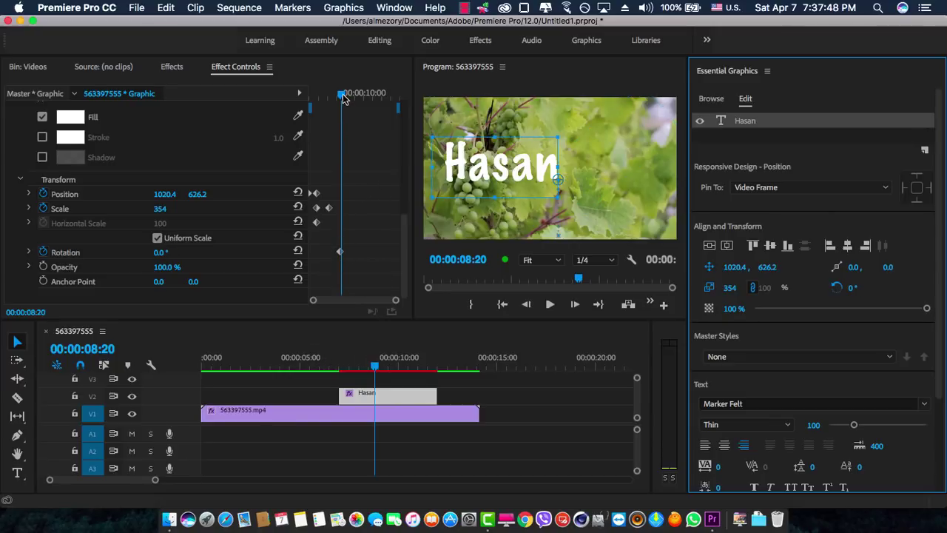
left_click_drag(343, 99, 359, 96)
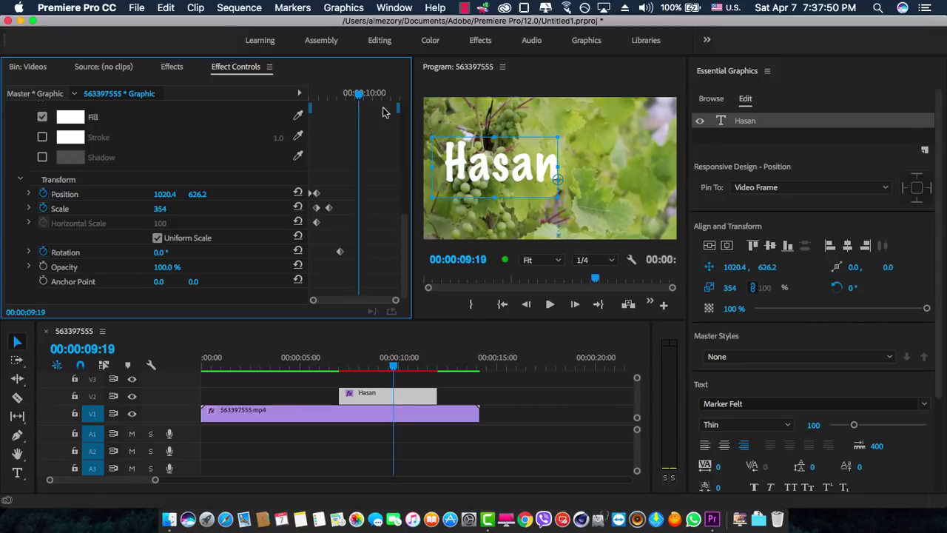
mouse_move(851, 288)
left_mouse_down()
mouse_move(937, 288)
mouse_move(867, 287)
left_mouse_up()
left_click(344, 362)
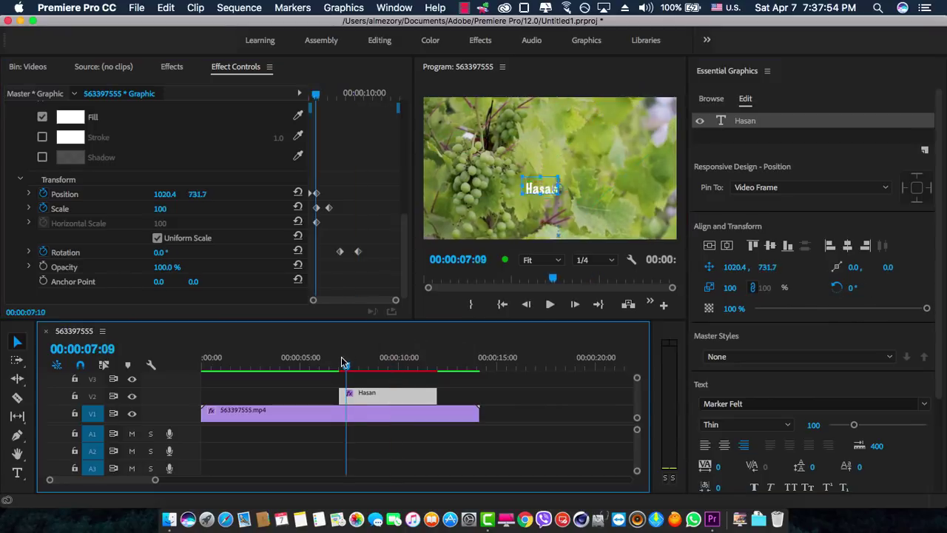
left_click_drag(343, 362, 322, 359)
key("space")
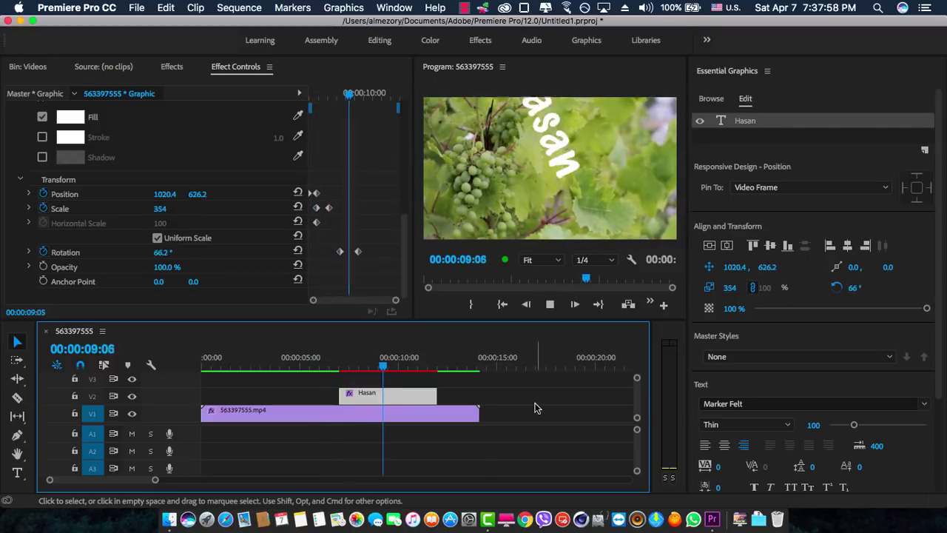
key("space")
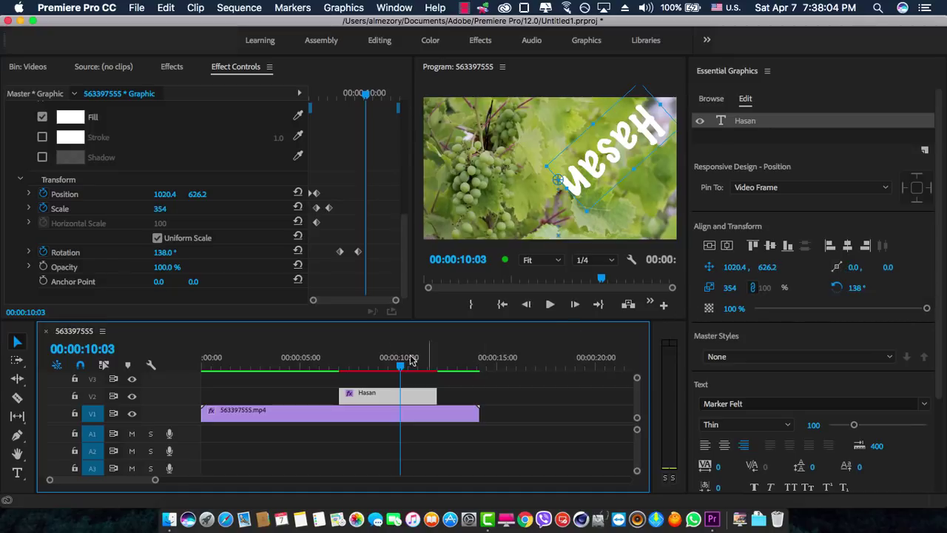
Keyframe the title's opacity from 100% at 00:00:10:03 to 16% at 00:00:11:12, and play back the finished animation.
left_click(710, 308)
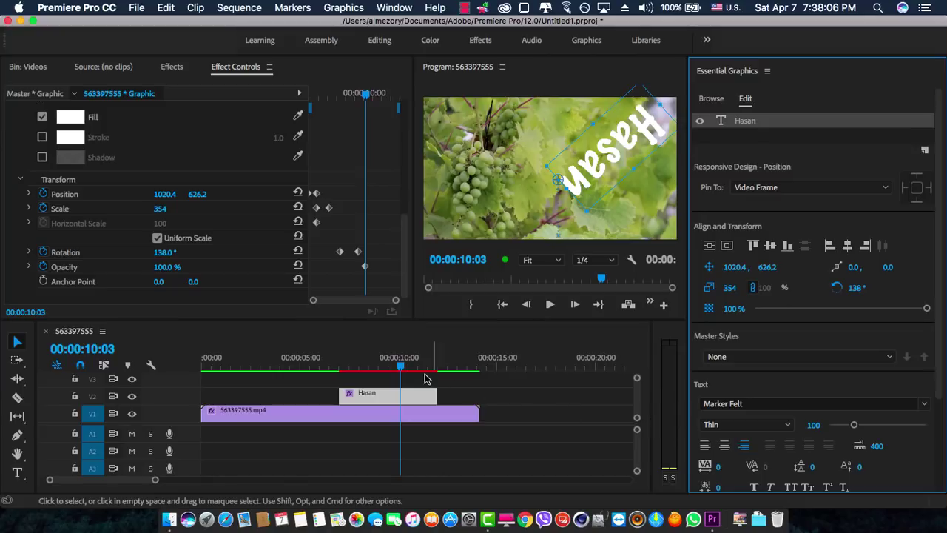
left_click_drag(402, 369, 429, 370)
left_click_drag(731, 311, 664, 310)
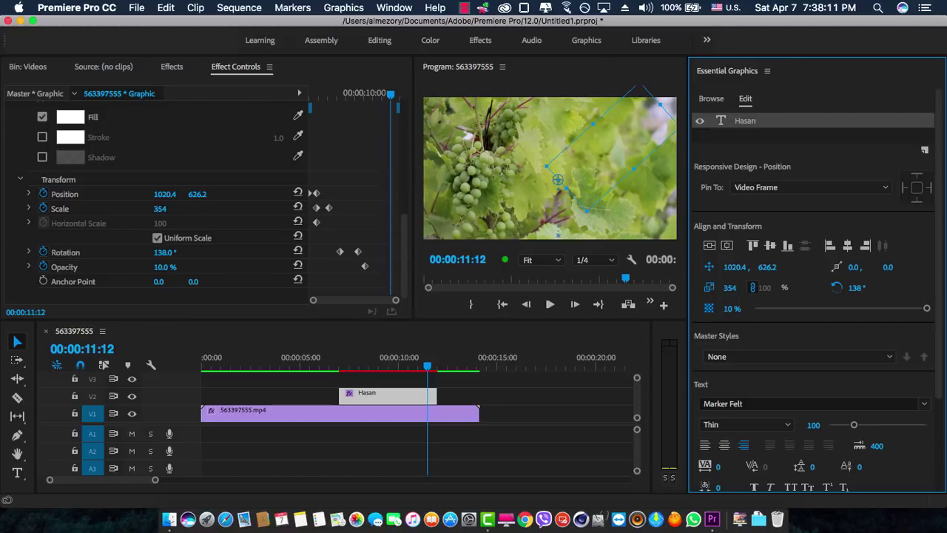
left_click(275, 363)
key("space")
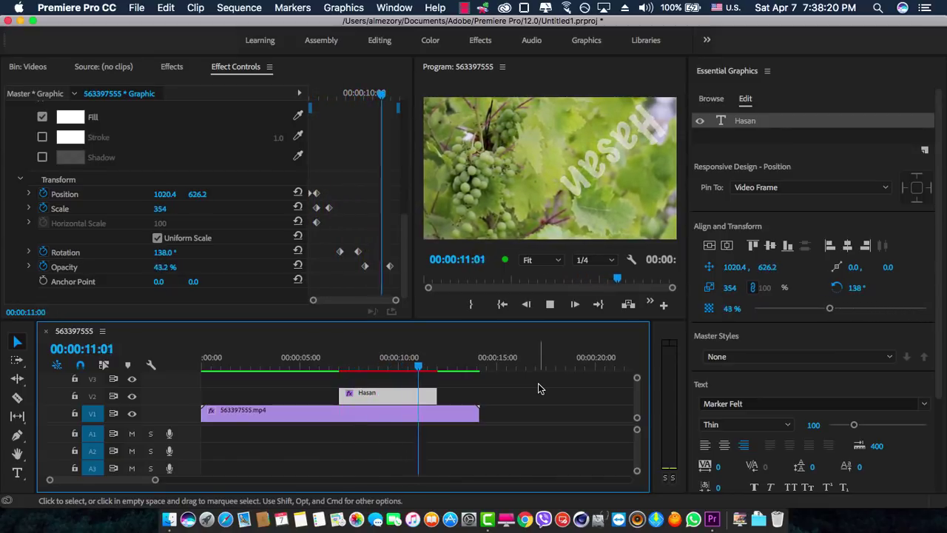
key("space")
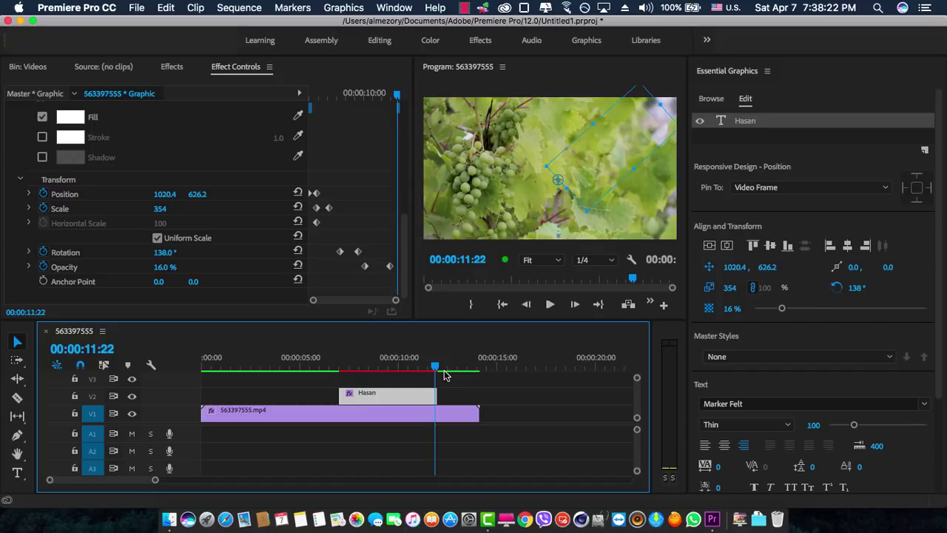